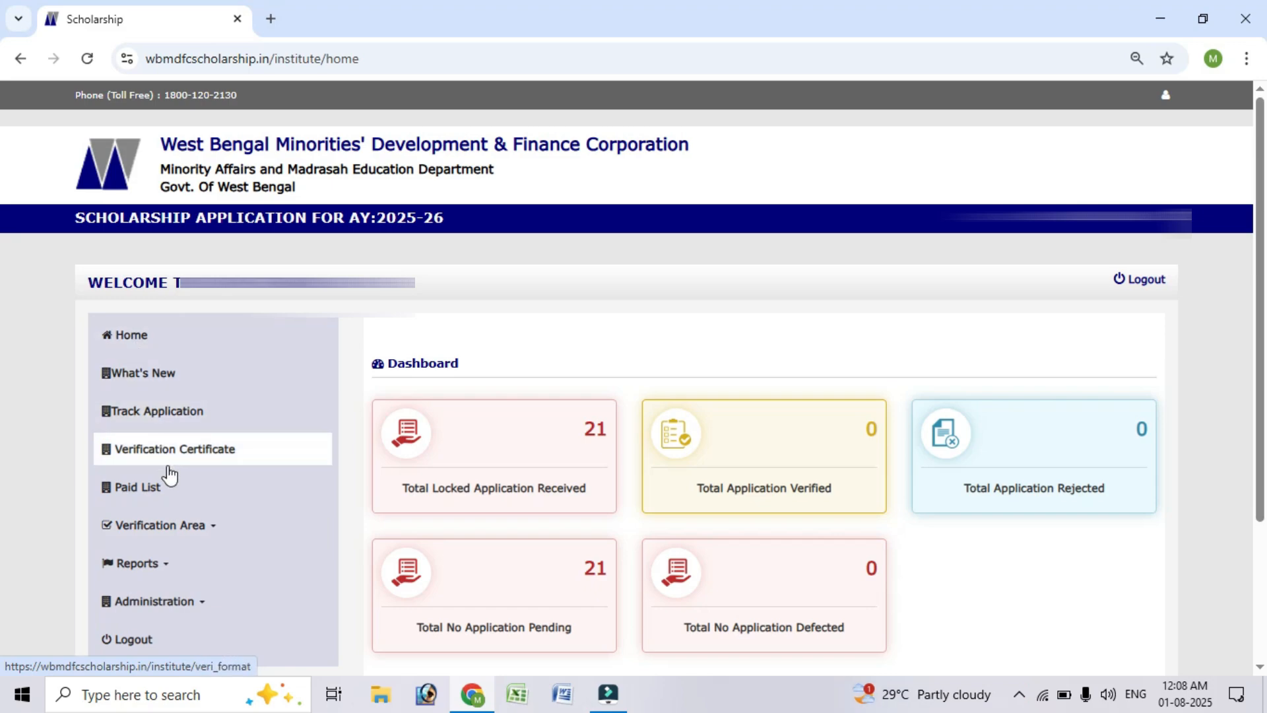
- Open the non-verified list of renewal applications and set the scheme to Pre Matric
left_click(211, 531)
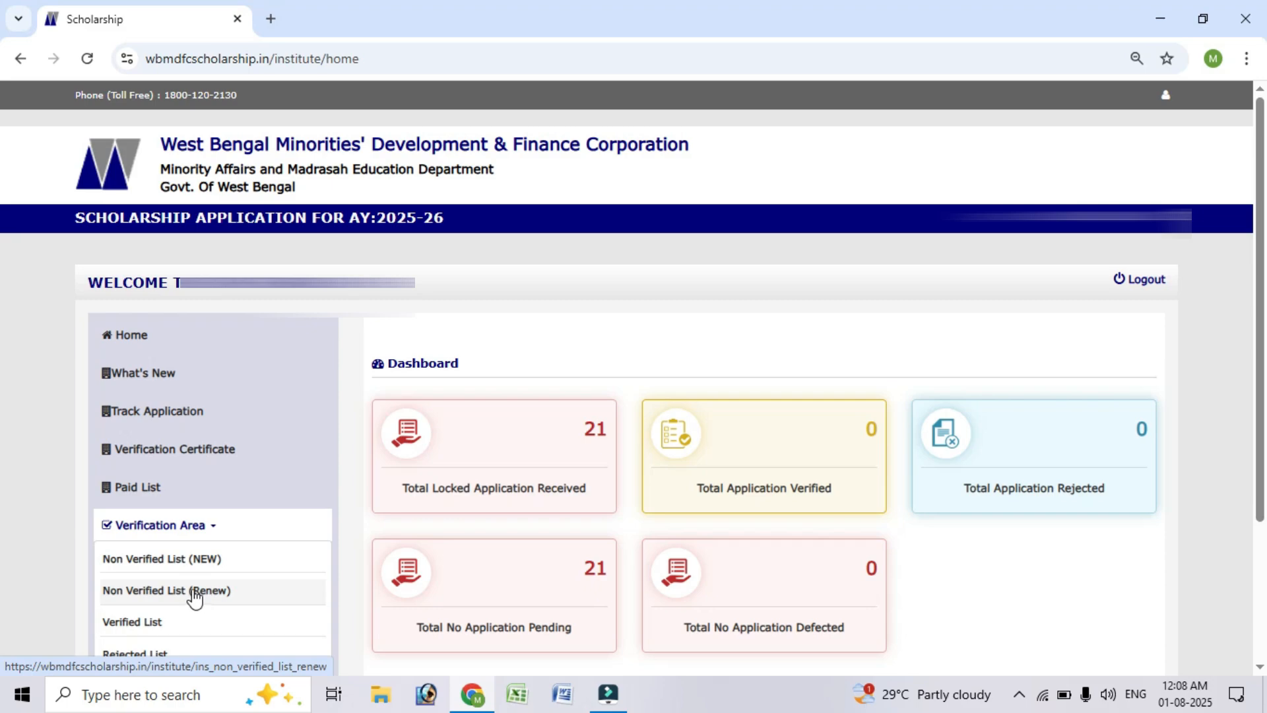
left_click(234, 594)
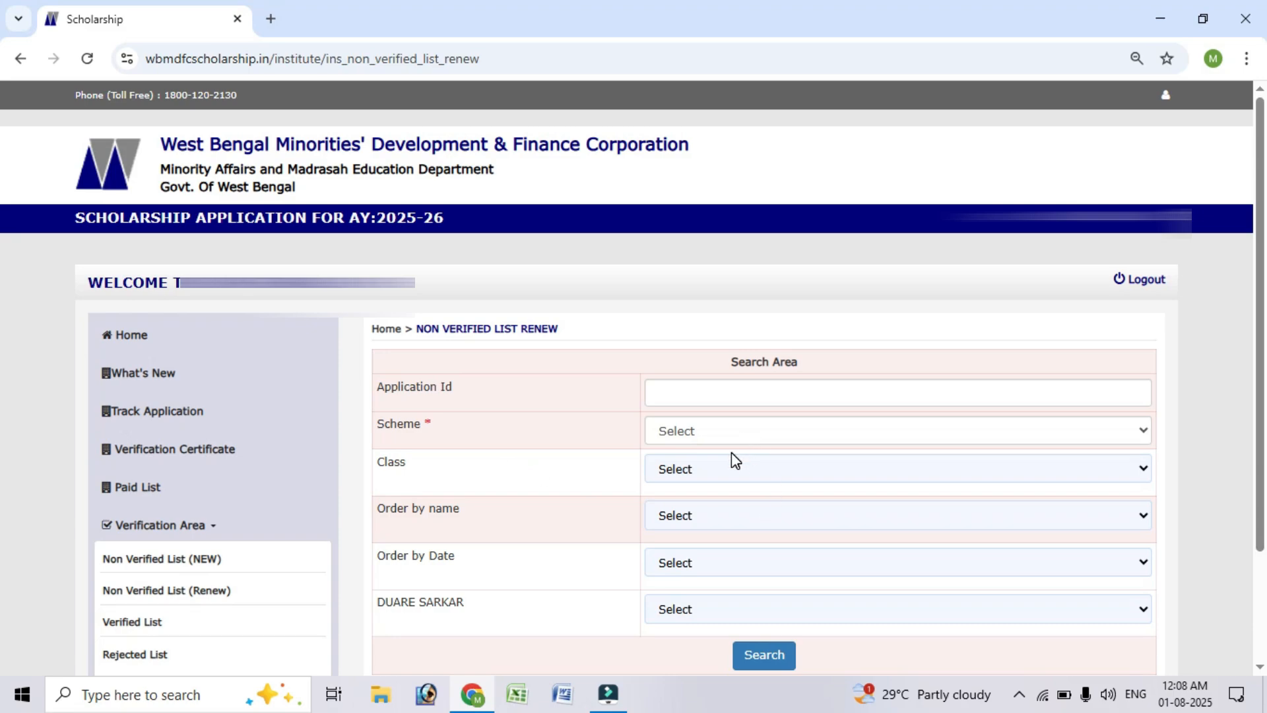
left_click(722, 433)
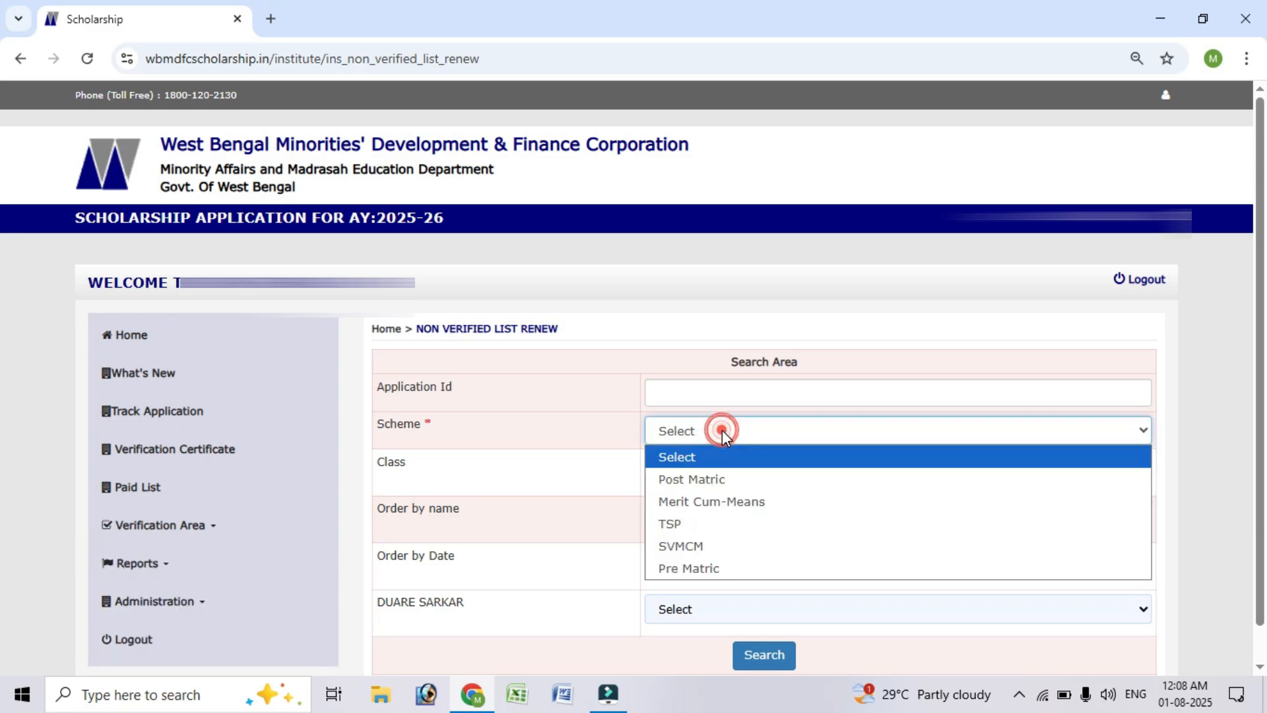
left_click(710, 569)
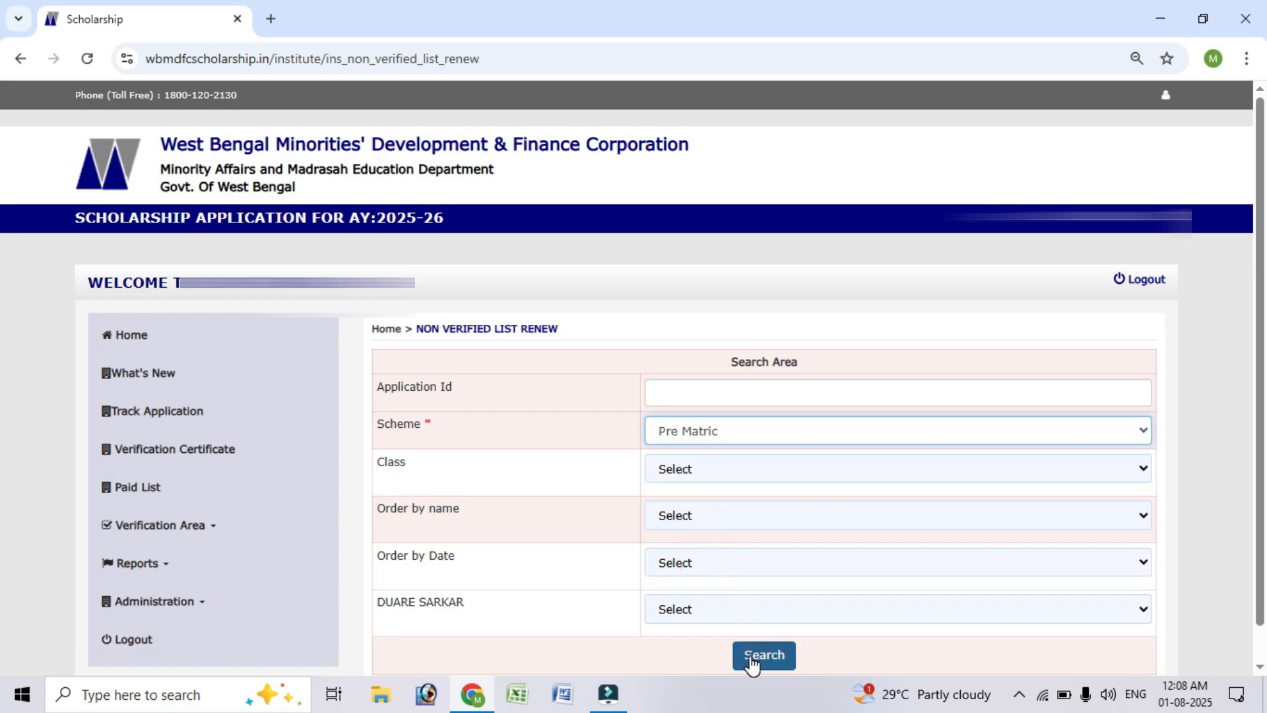
- Set the class to IX and search the non-verified renewal applications
left_click(704, 469)
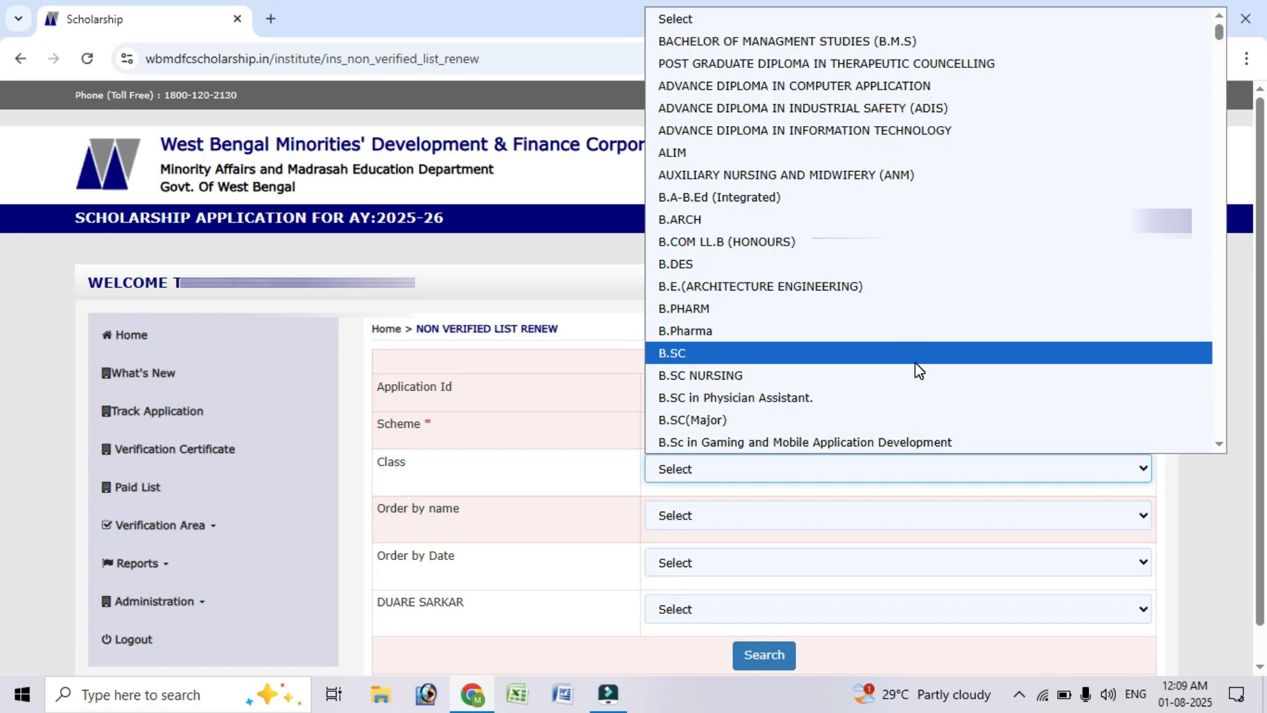
key("i")
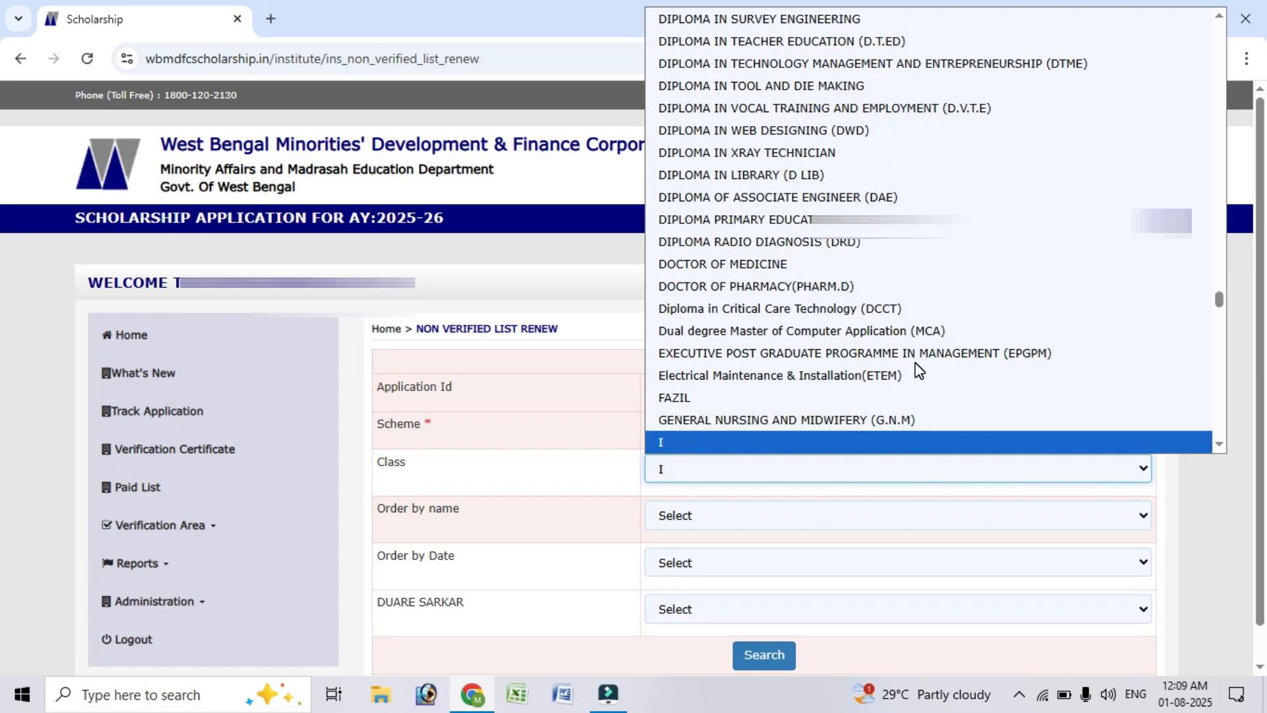
key("Down")
key("Down")
key("Down")
key("Down")
key("Down")
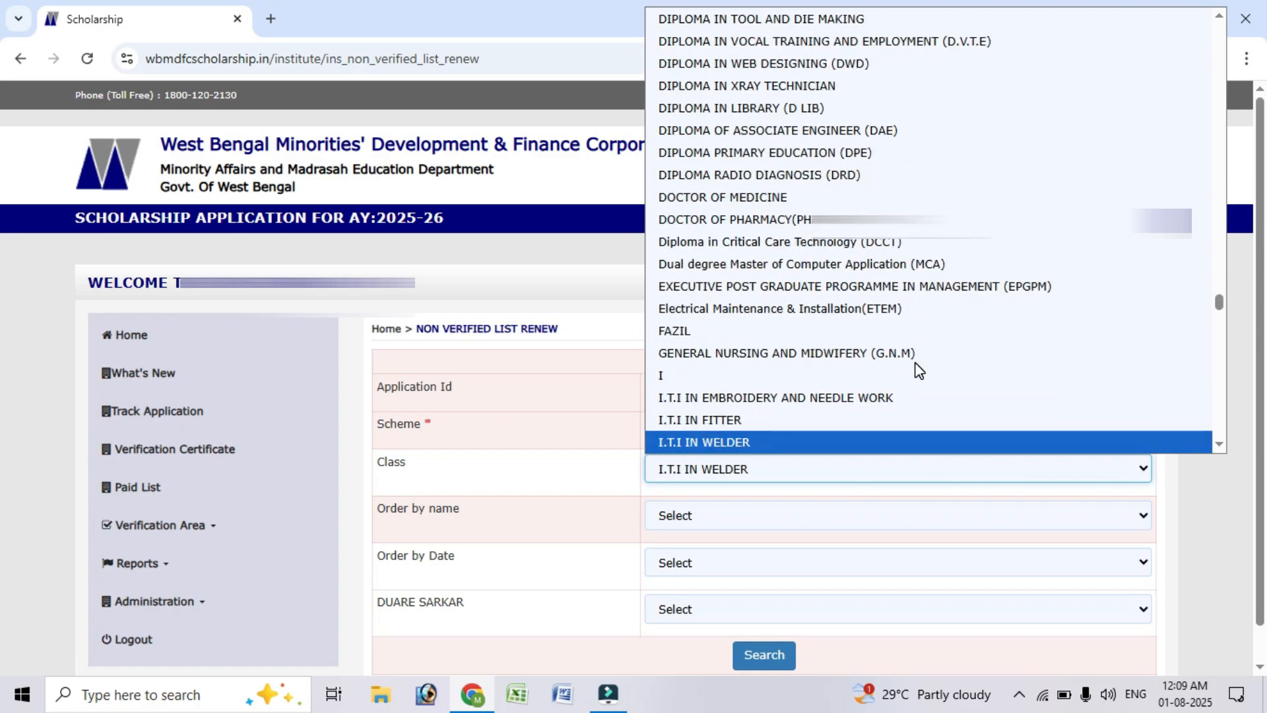
key("Down")
key("Down")
key("Down")
key("Down")
key("Down")
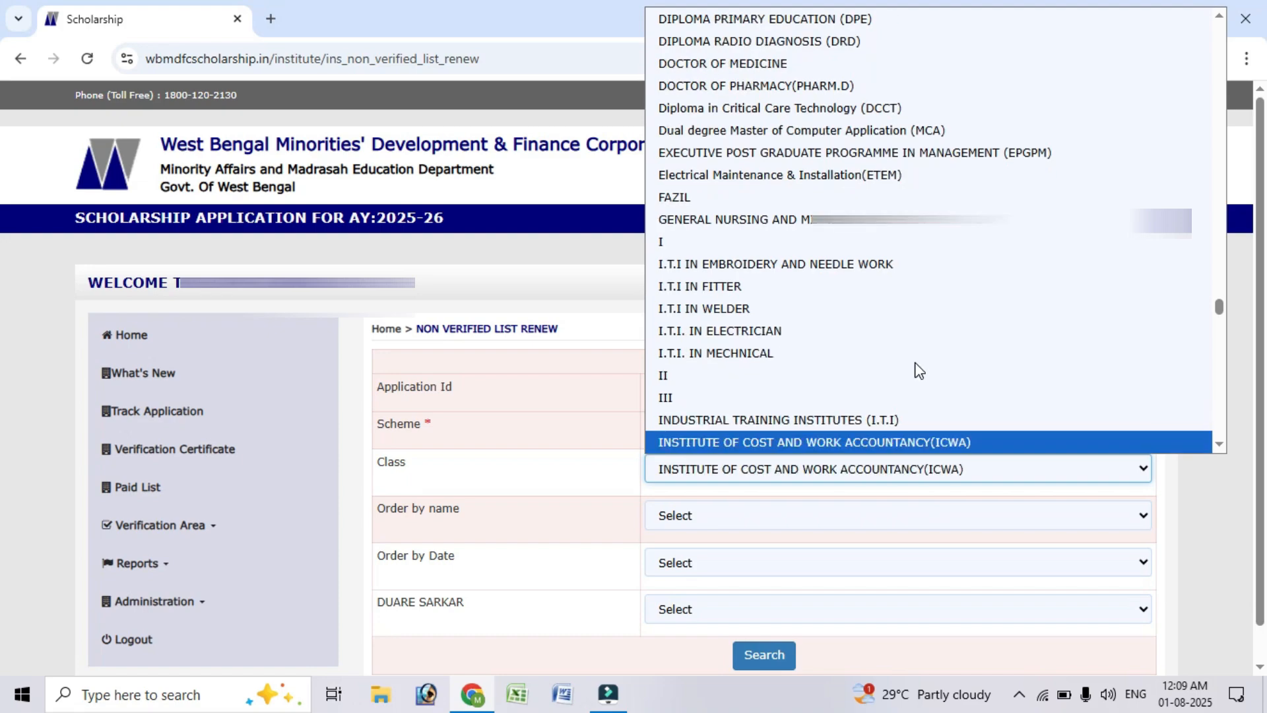
key("Down")
key("Down")
key("Down")
key("Down")
key("Down")
key("Down")
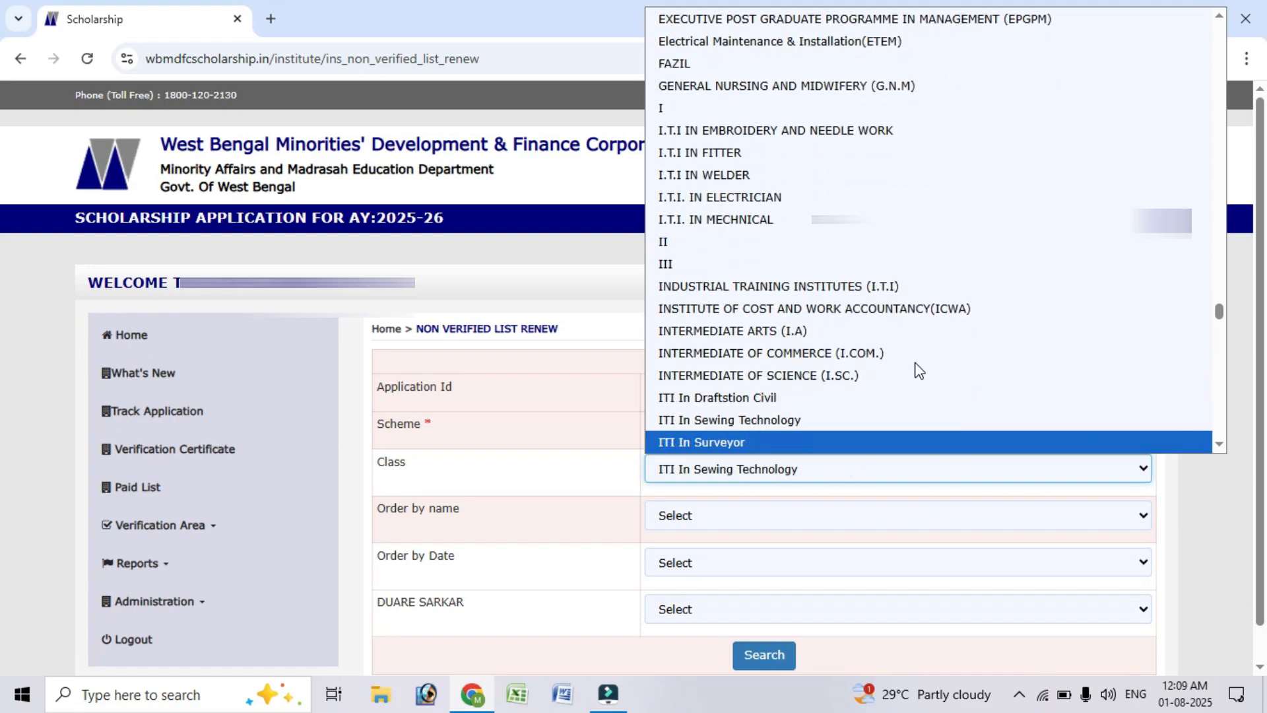
key("i")
key("i")
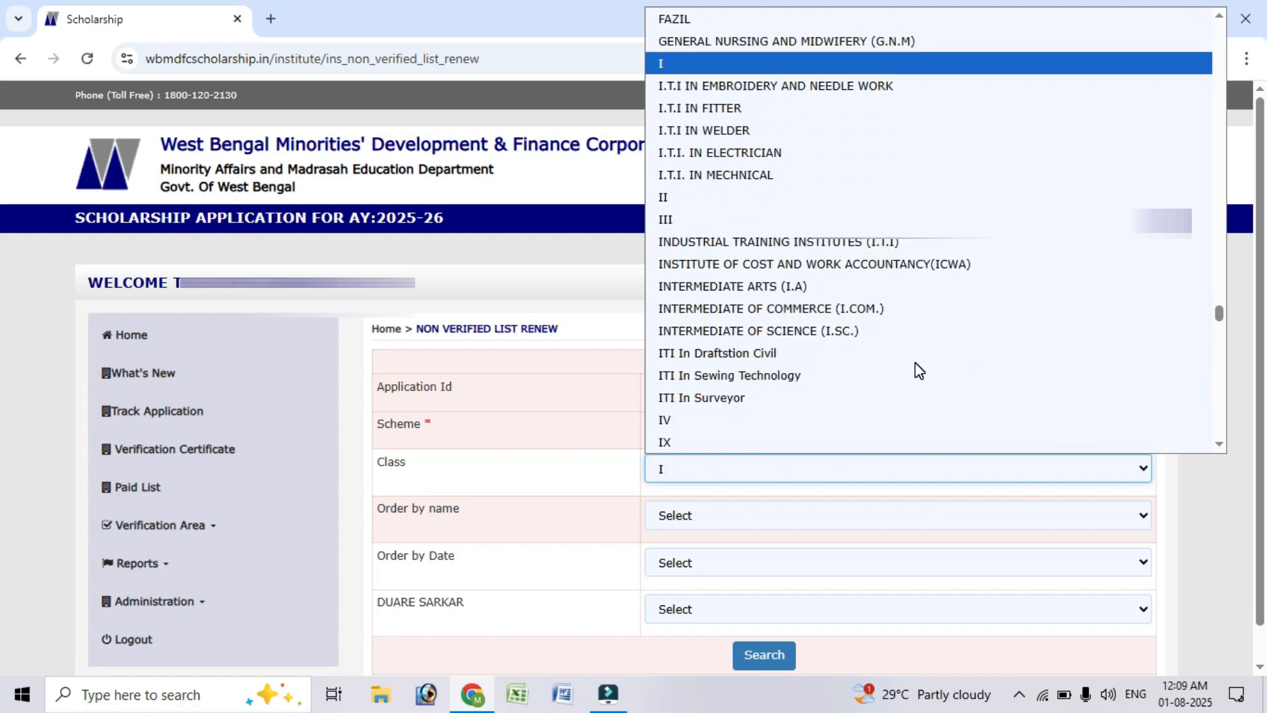
left_click(718, 442)
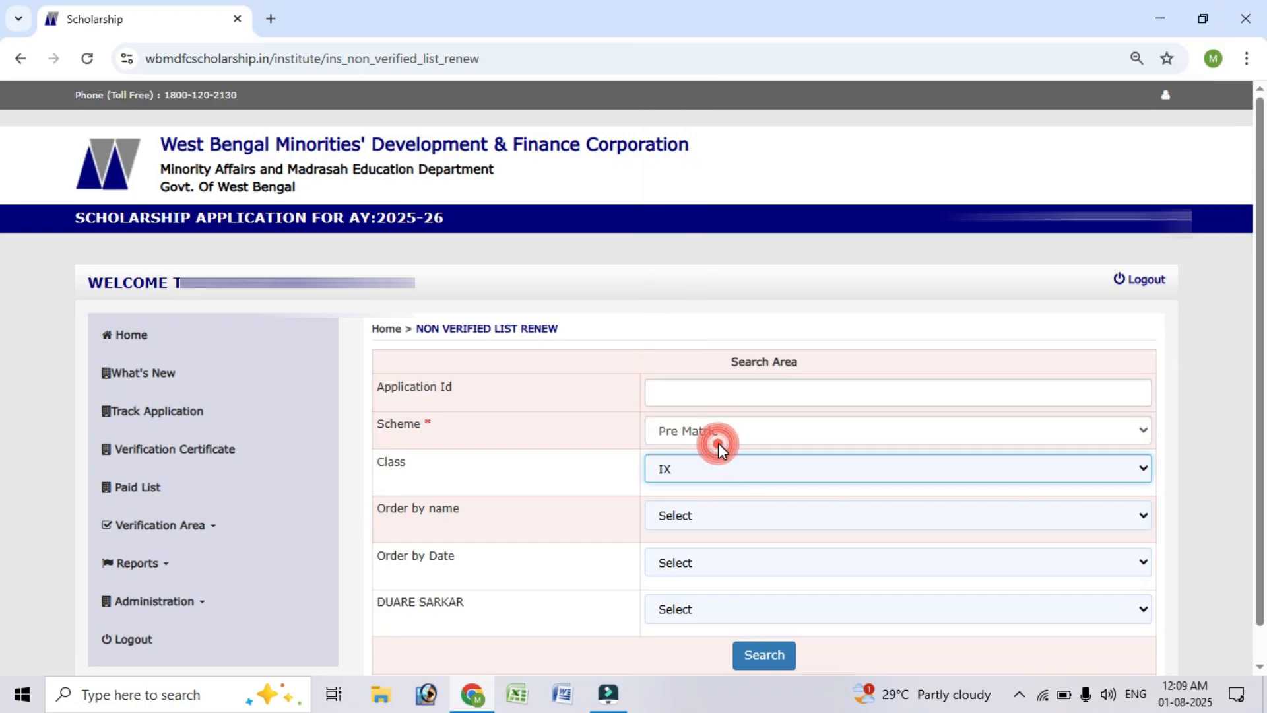
left_click(760, 660)
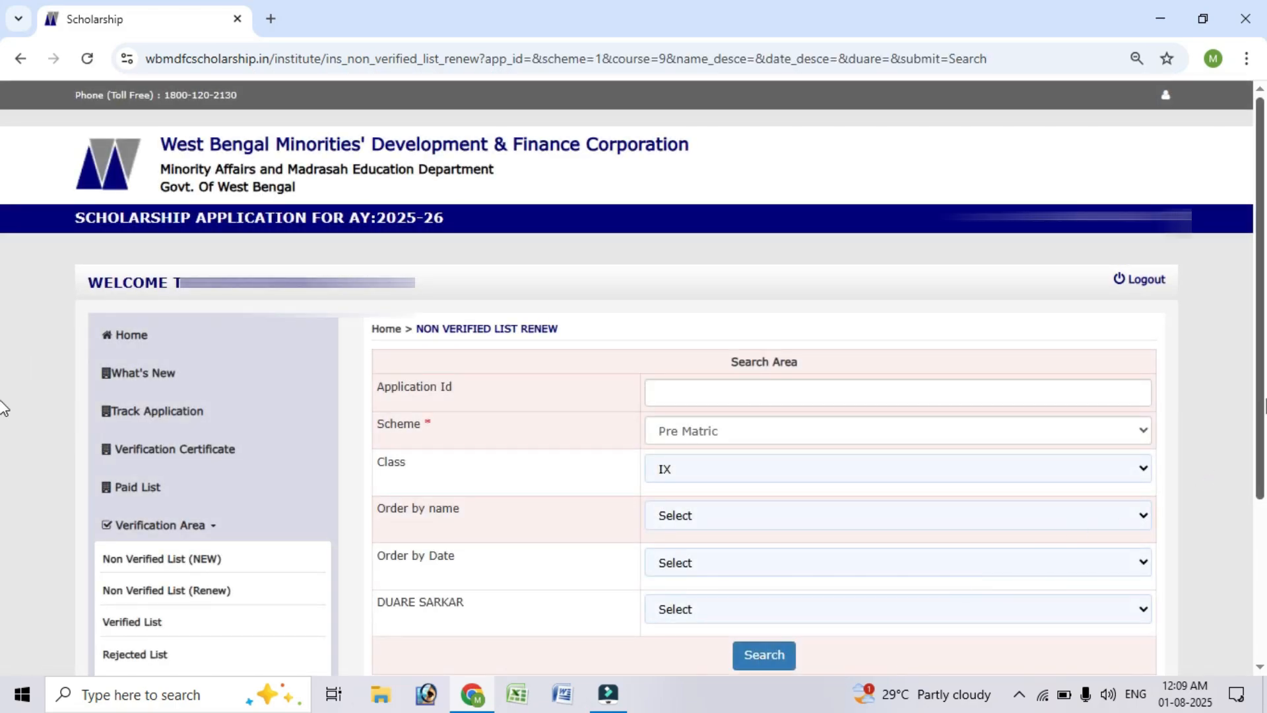
- Open the second listed application for verification and review its basic, academic and bank account details
scroll(1257, 475, "down", 3)
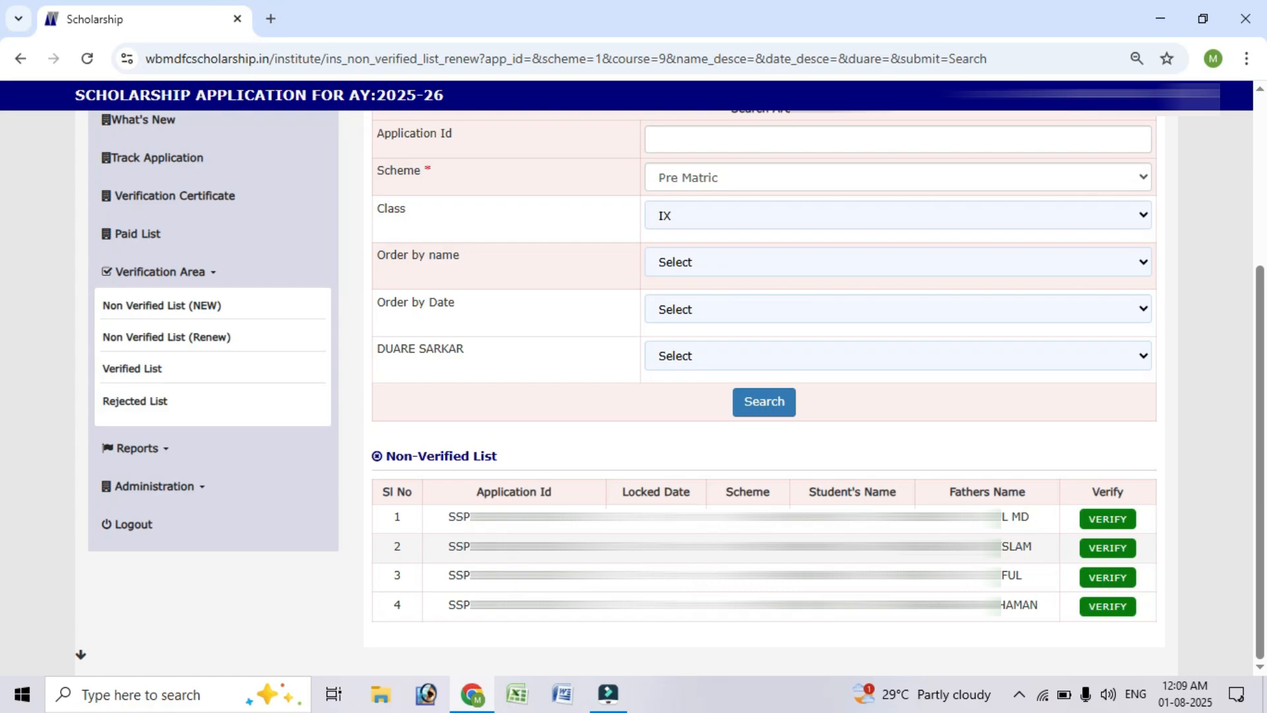
left_click(1110, 549)
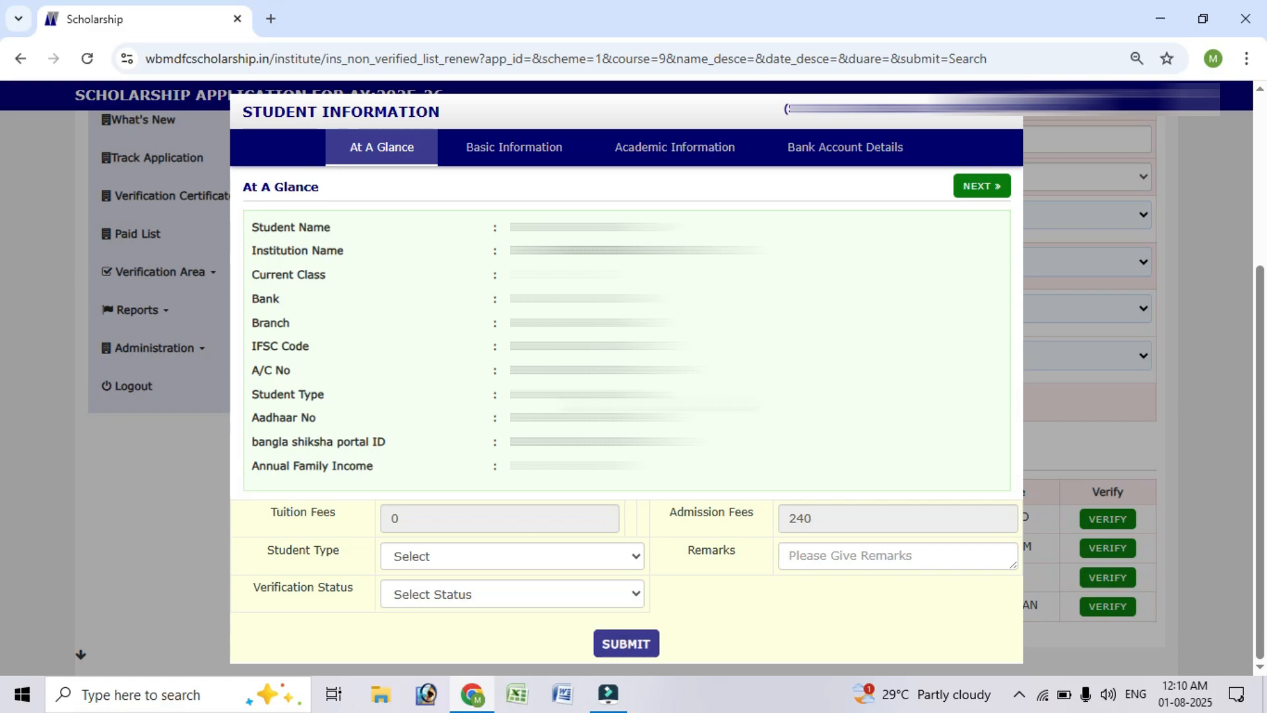
left_click(973, 192)
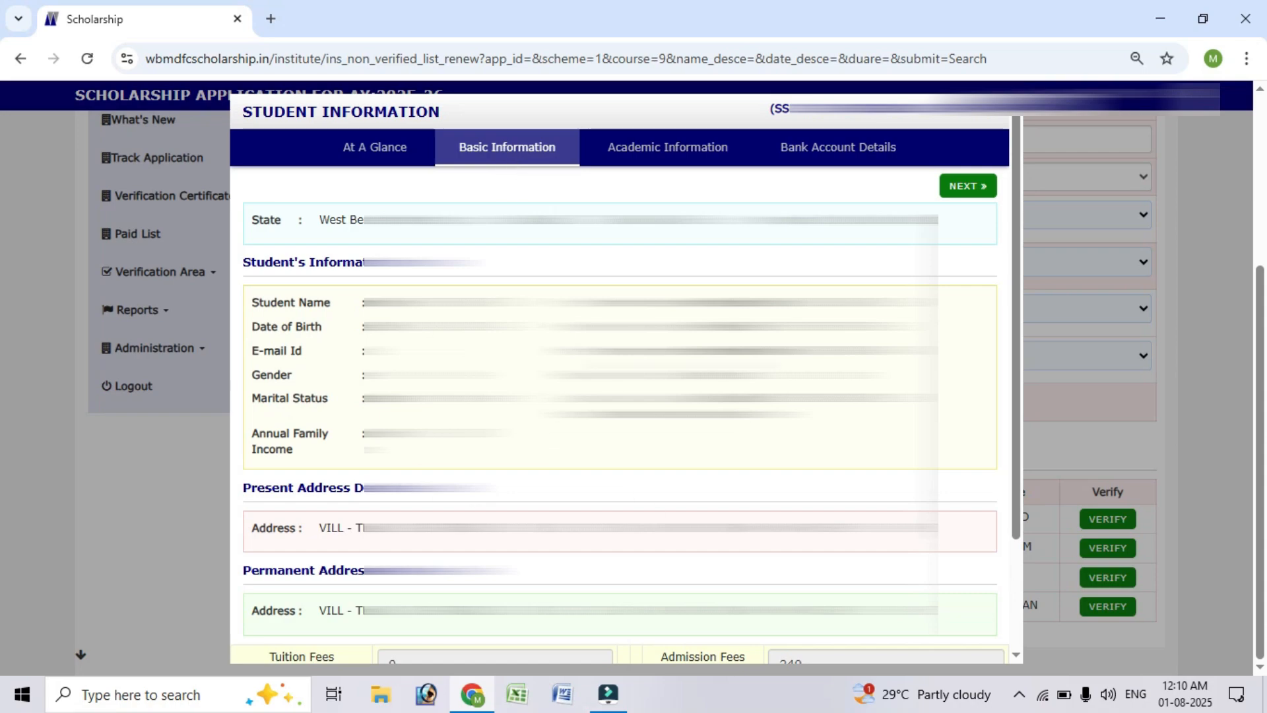
left_click(674, 158)
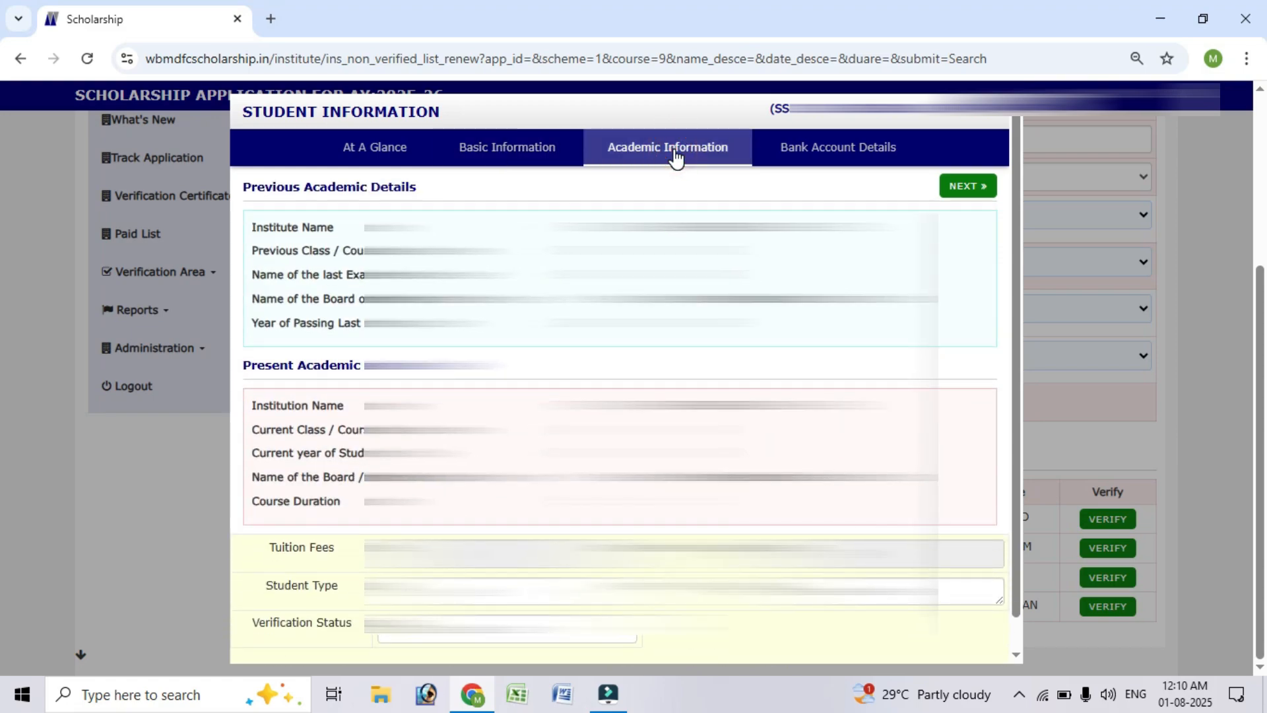
left_click(812, 158)
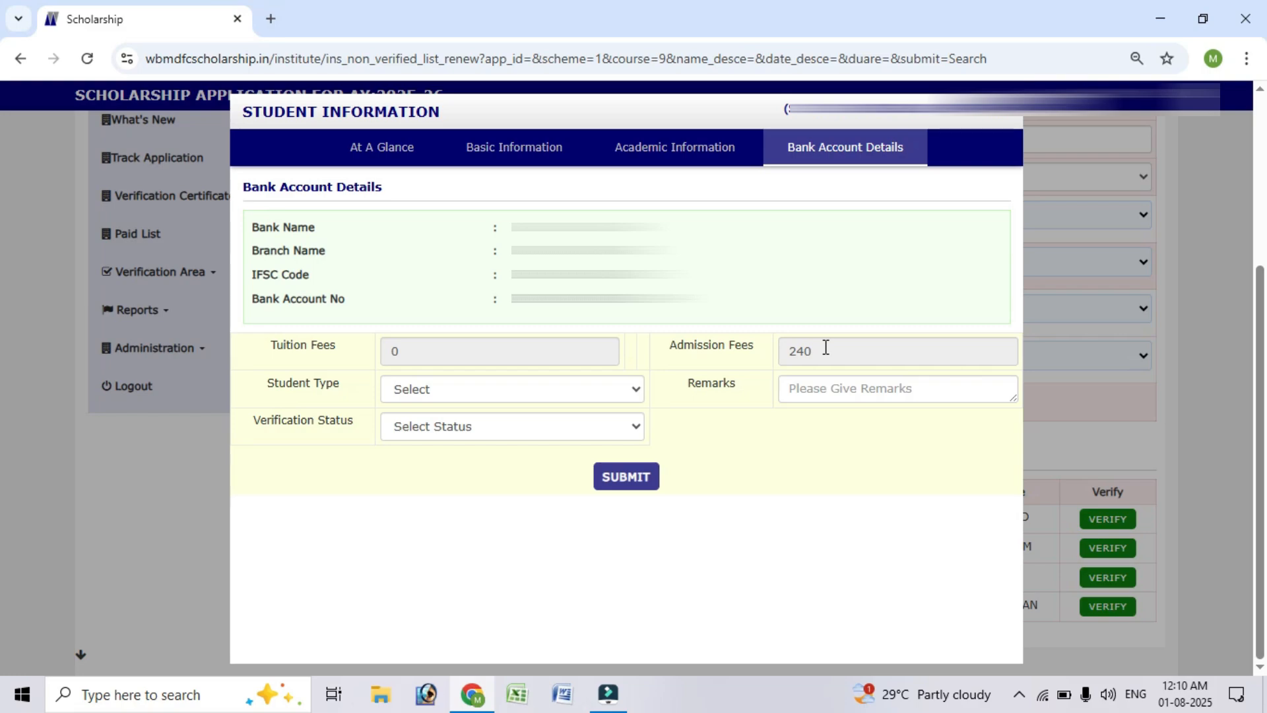
- Set the student type to Day Scholar, enter the remark VERIFY, and set the verification status to Verify
left_click(549, 390)
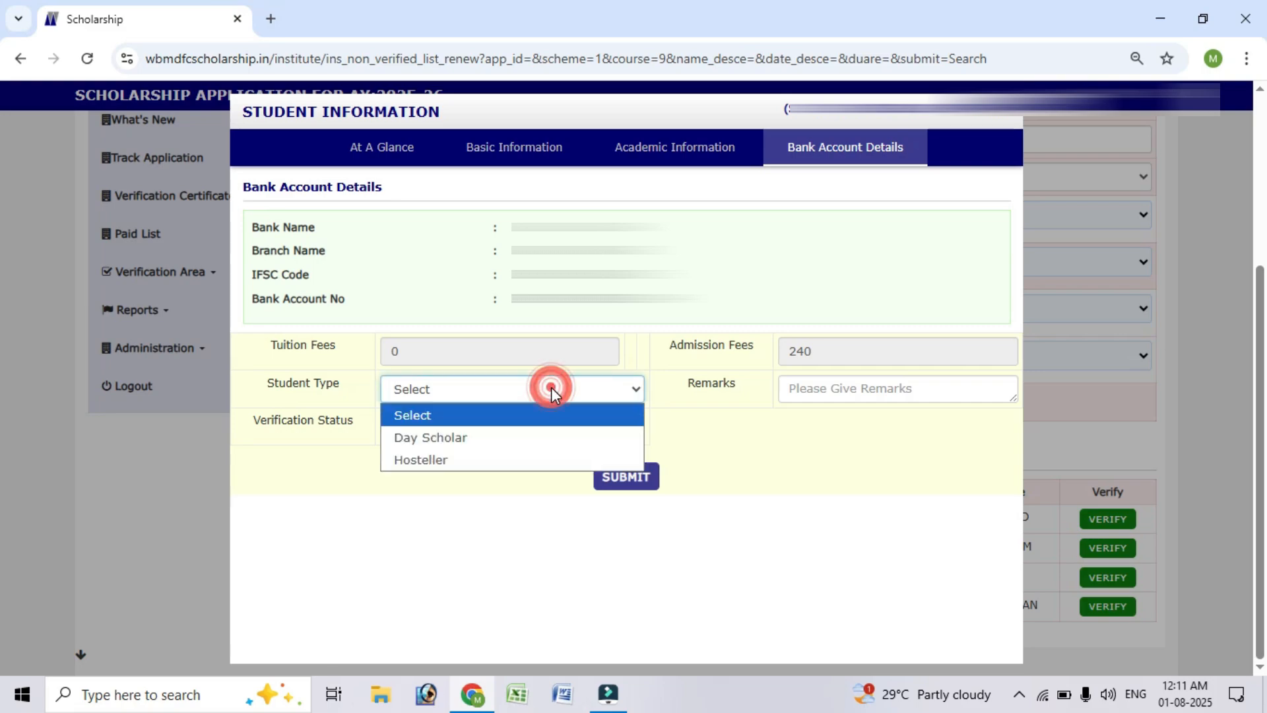
left_click(473, 437)
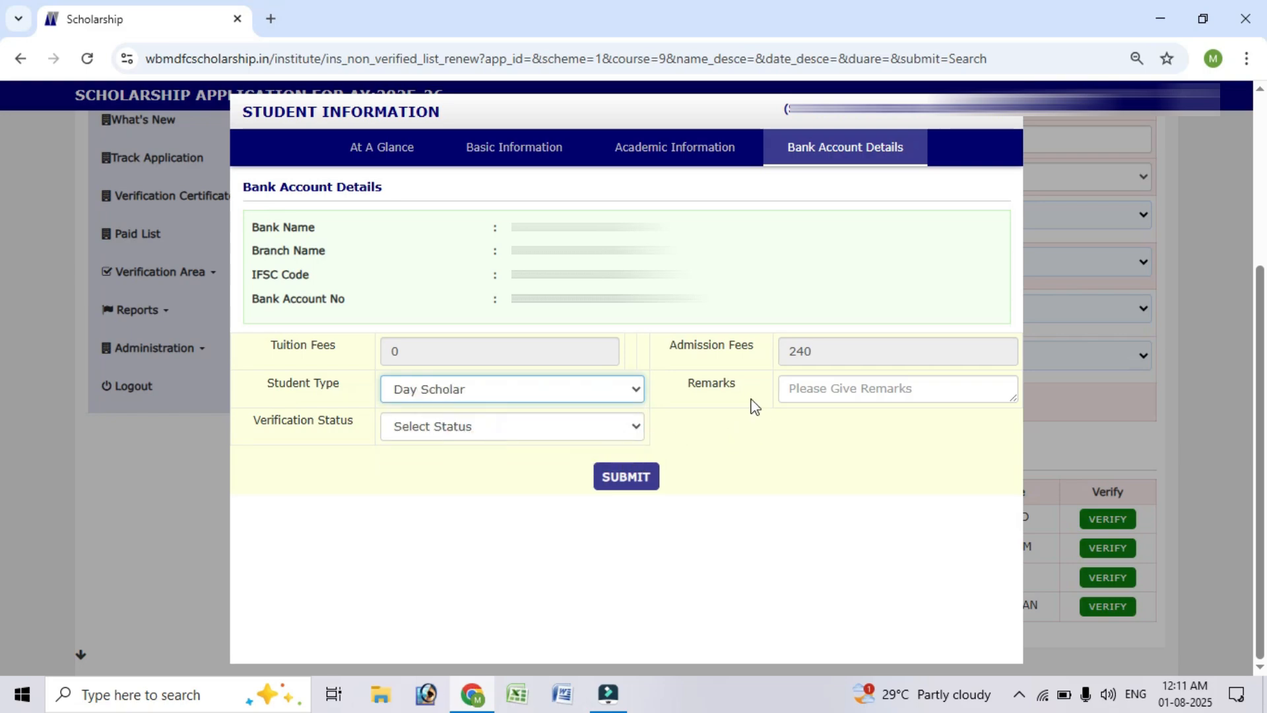
left_click(822, 386)
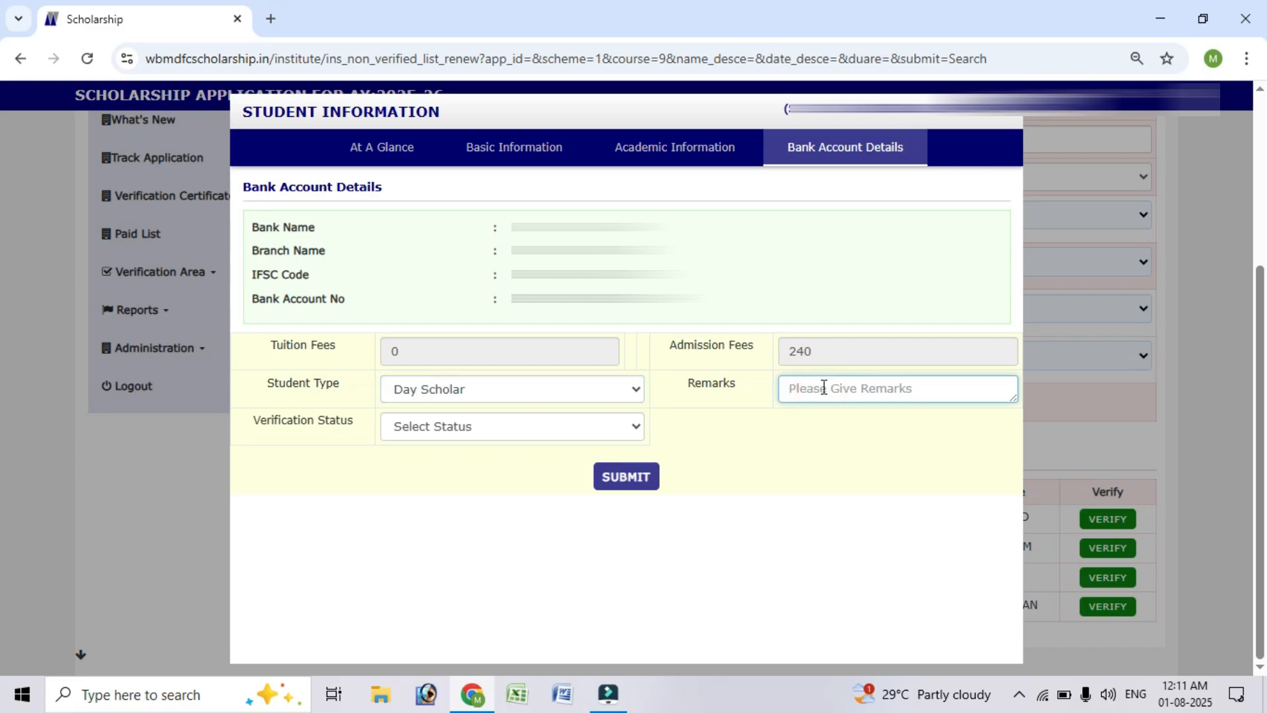
type("VER")
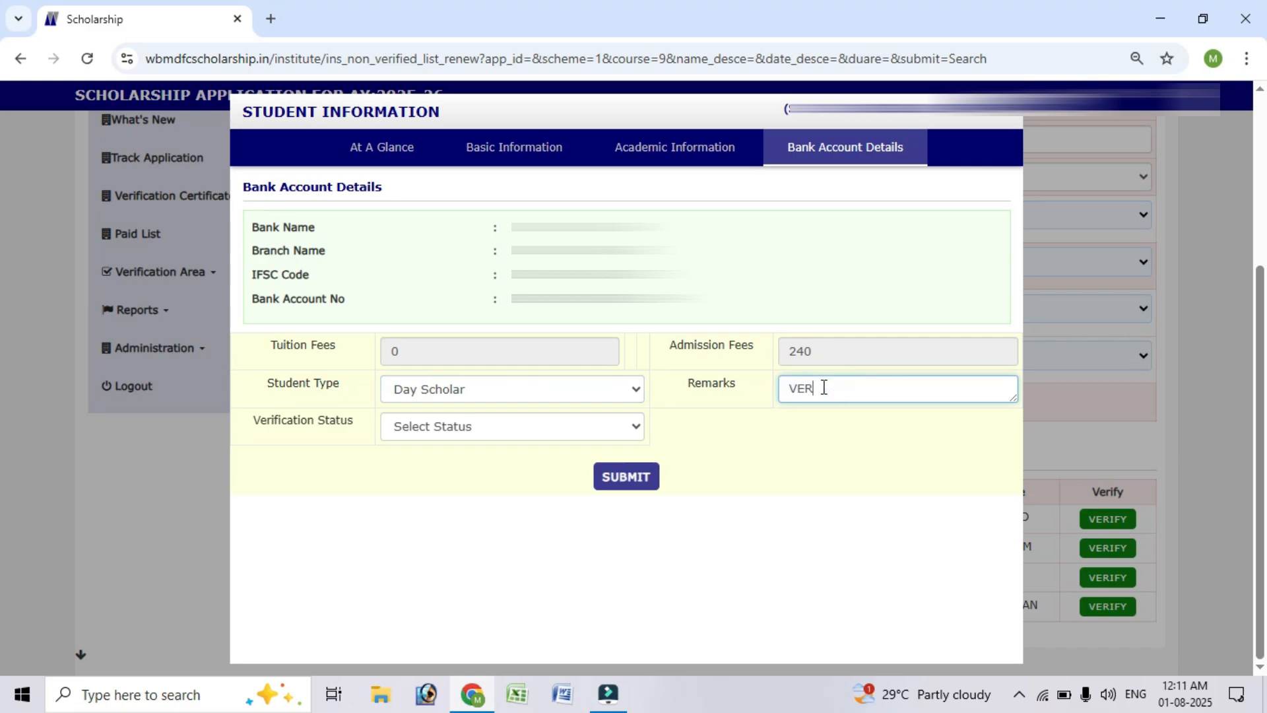
type("IFY")
left_click(486, 429)
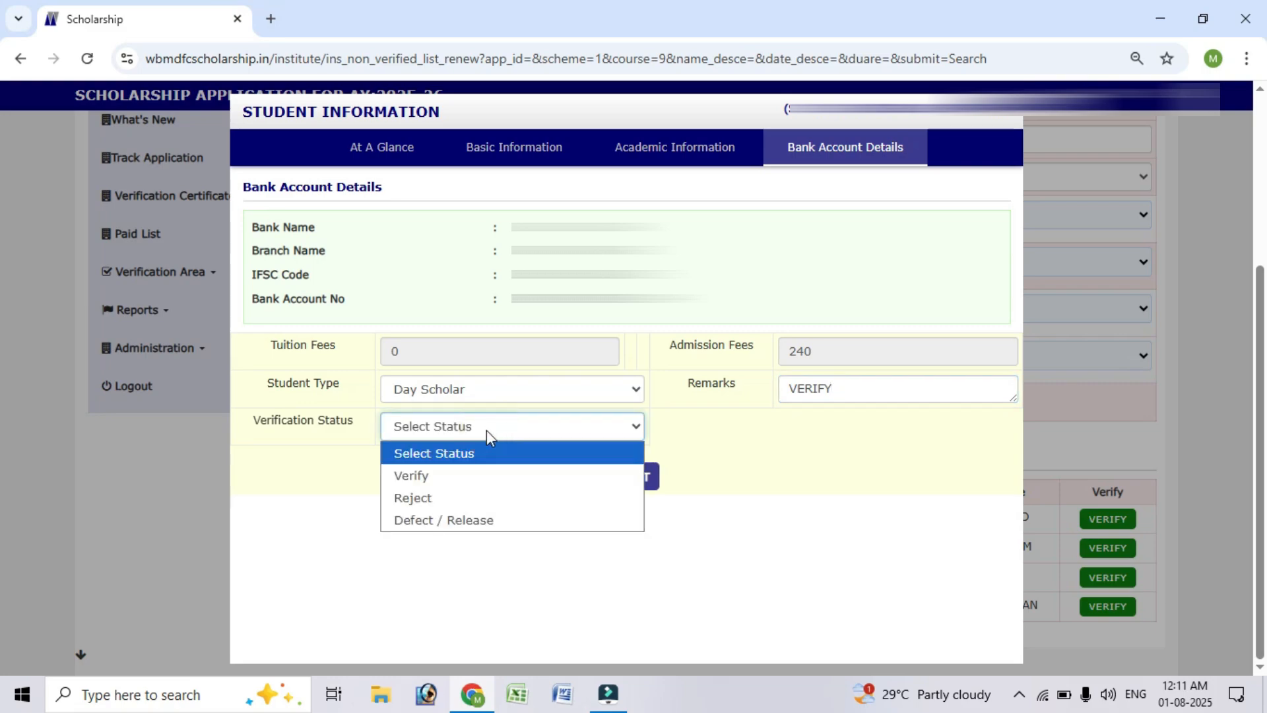
left_click(441, 477)
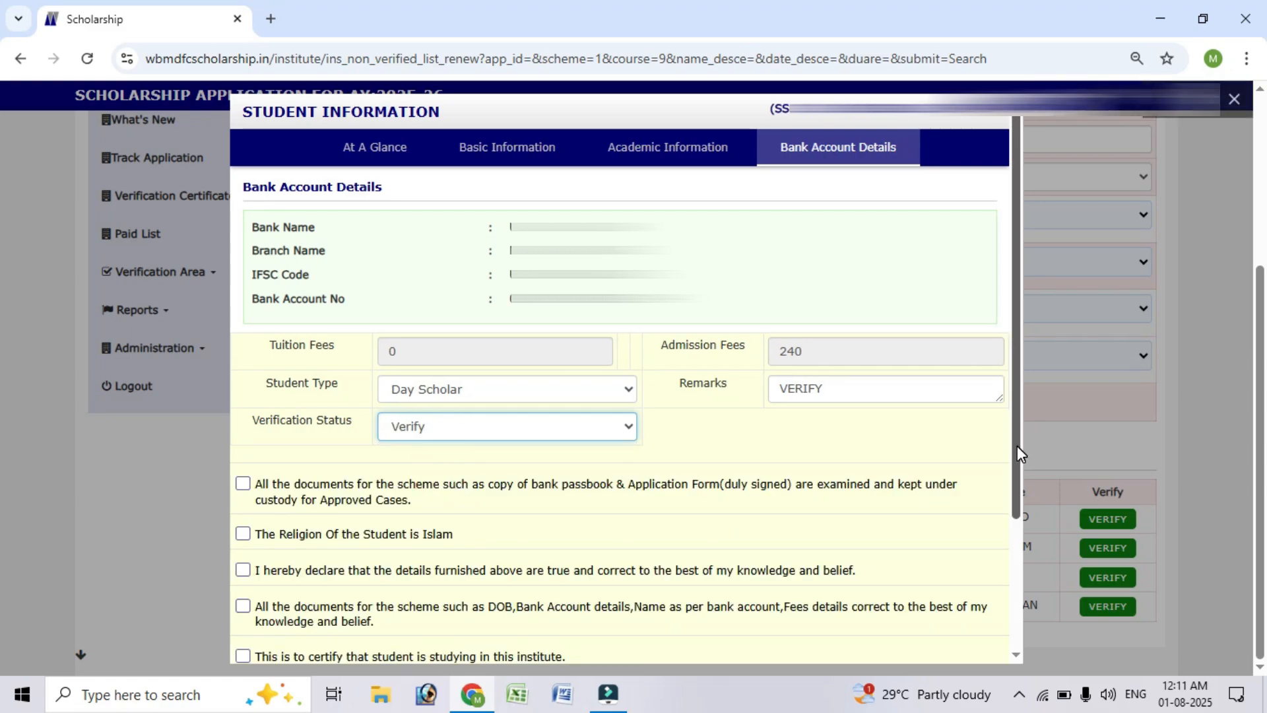
- Accept all nine declarations, from documents examined to bank account correct and active, and submit the student's verification
left_click_drag(1017, 447, 1019, 632)
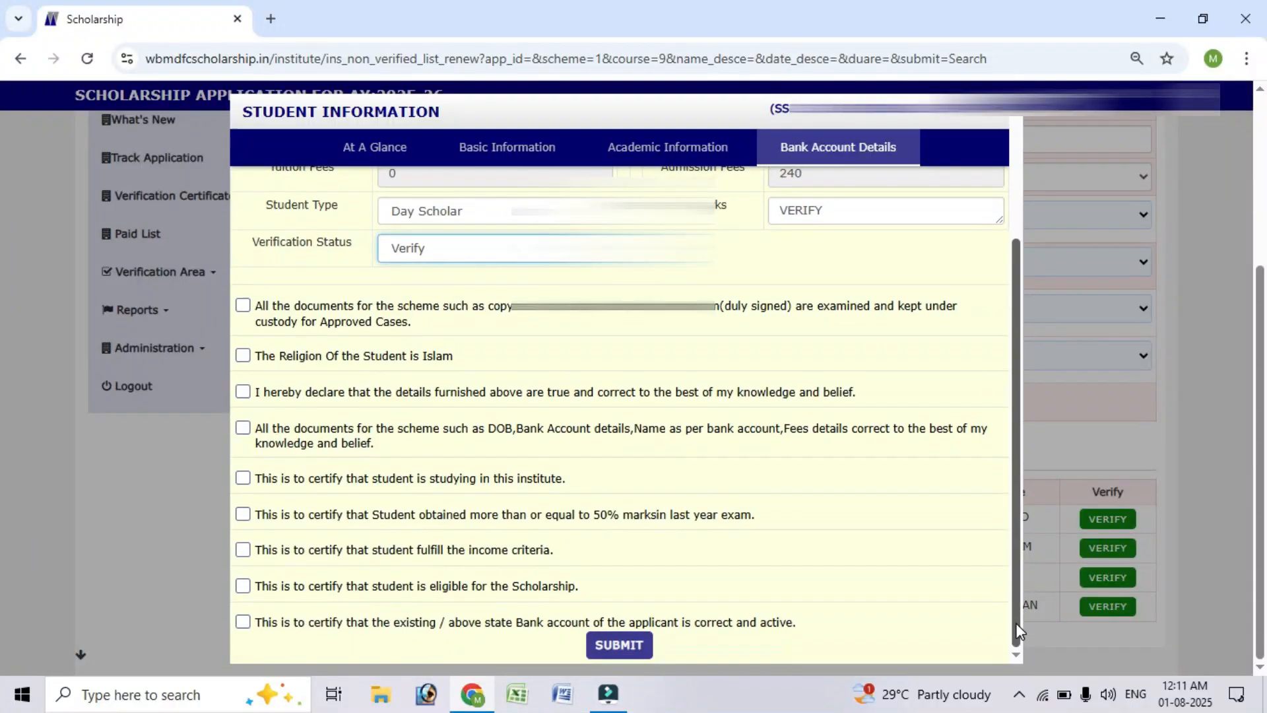
left_click(244, 305)
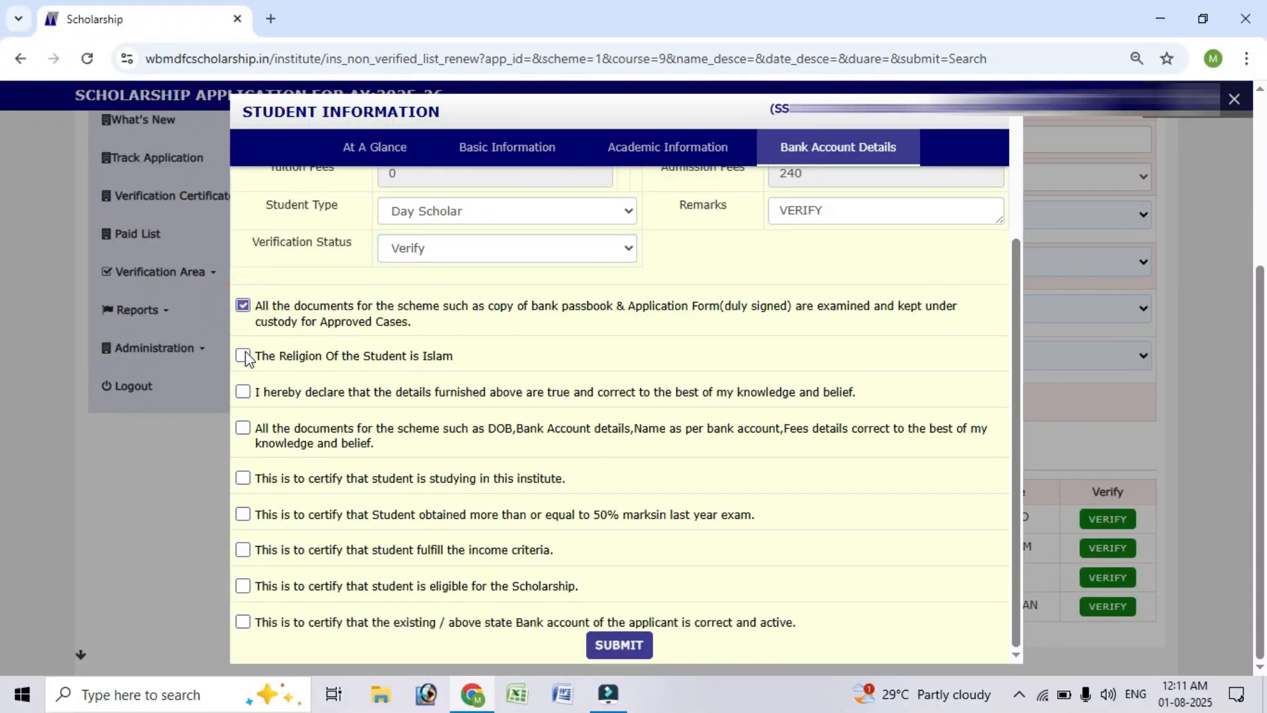
left_click(244, 356)
left_click(243, 392)
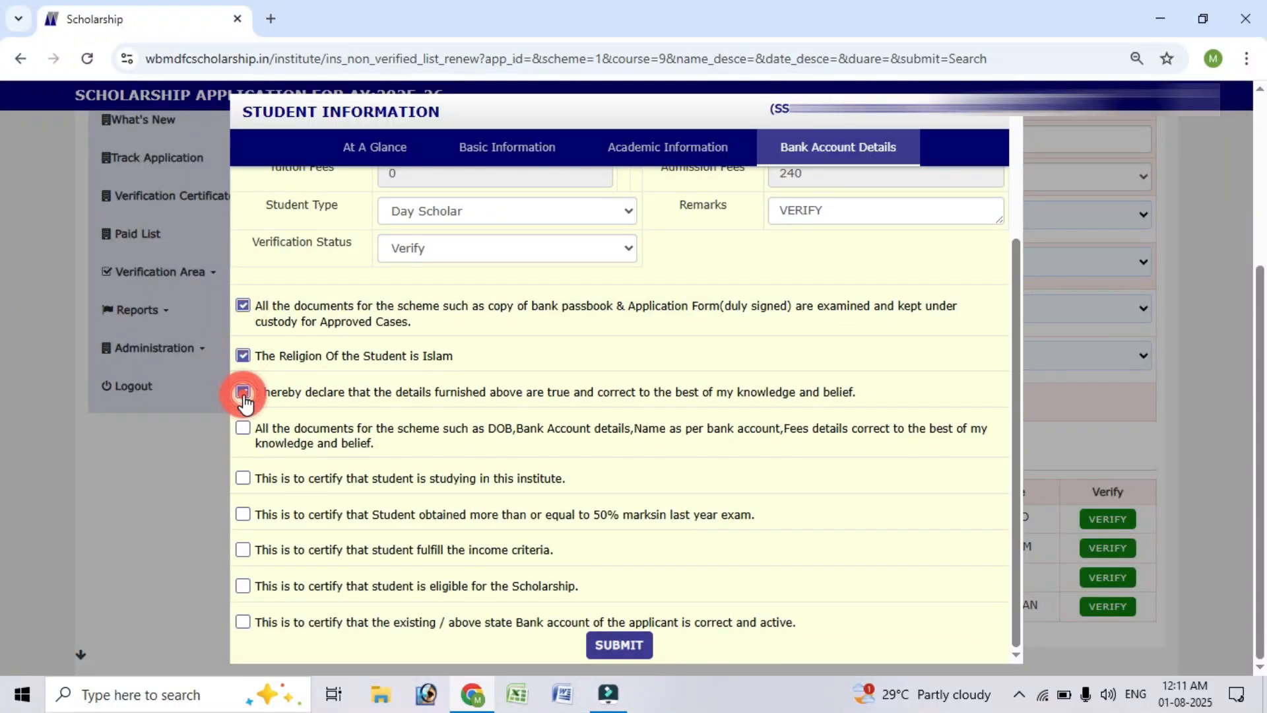
left_click(243, 427)
left_click(243, 480)
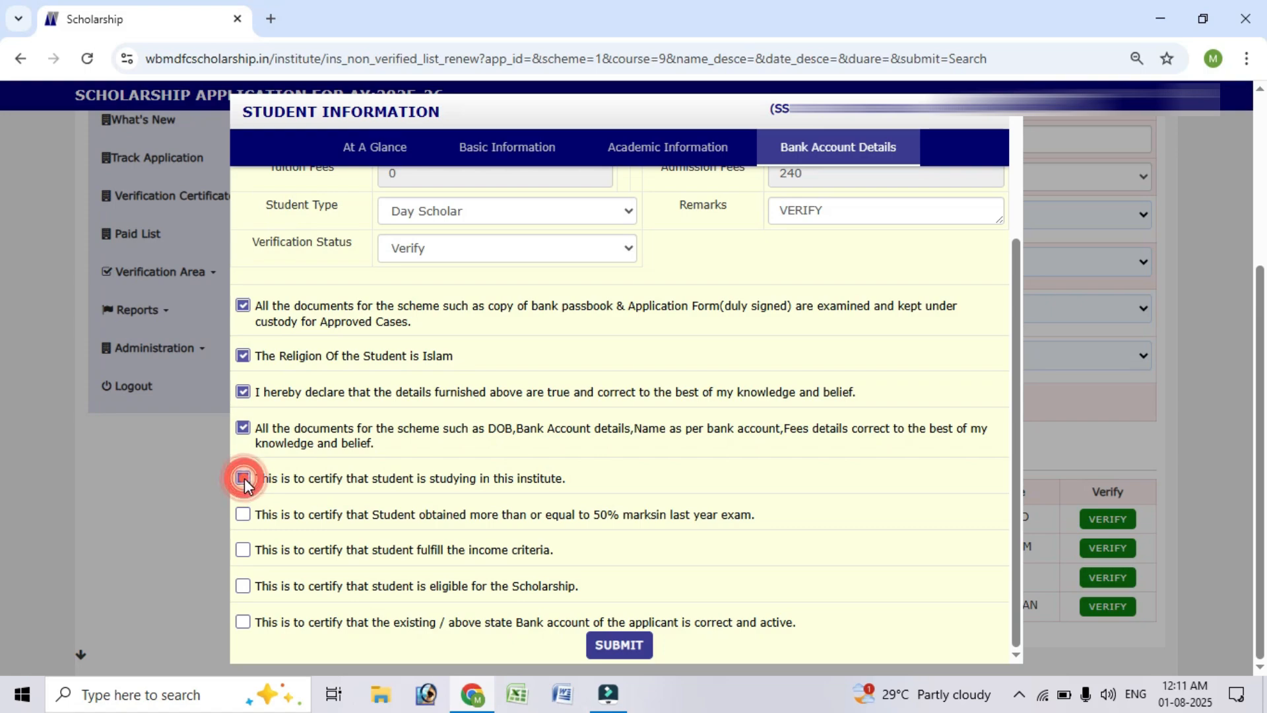
left_click(244, 515)
left_click(243, 550)
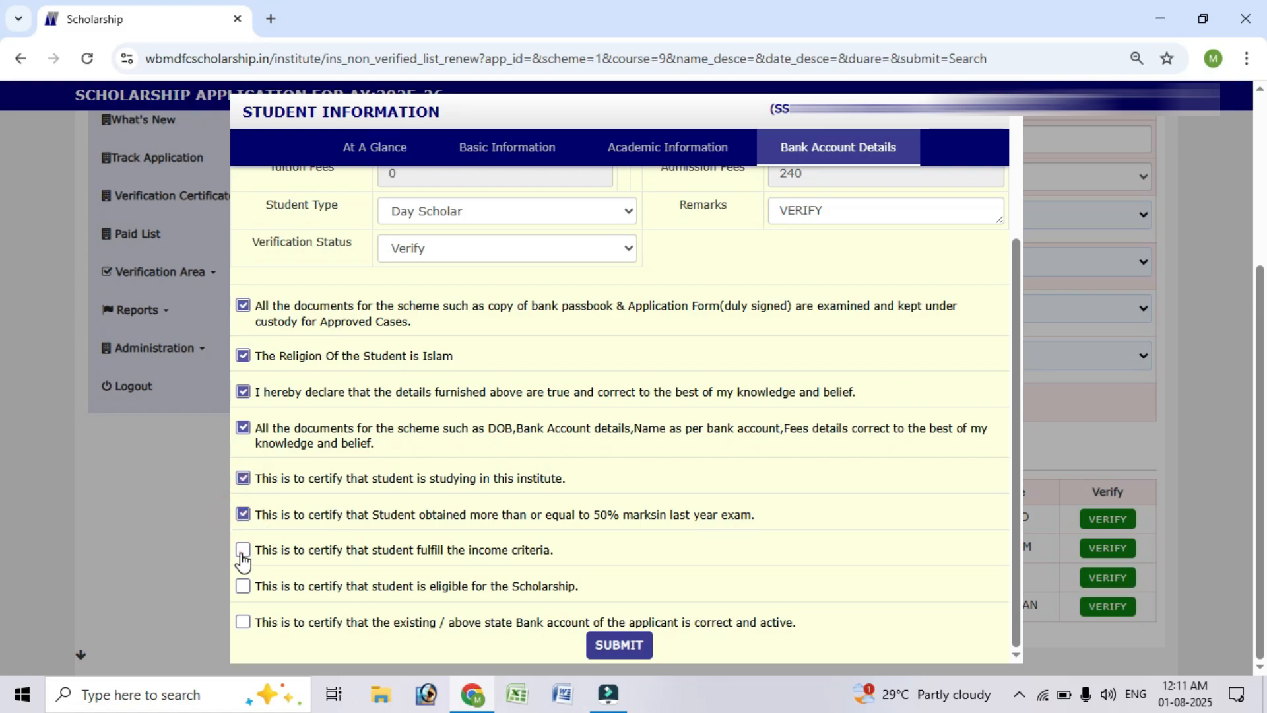
left_click(243, 586)
left_click(244, 622)
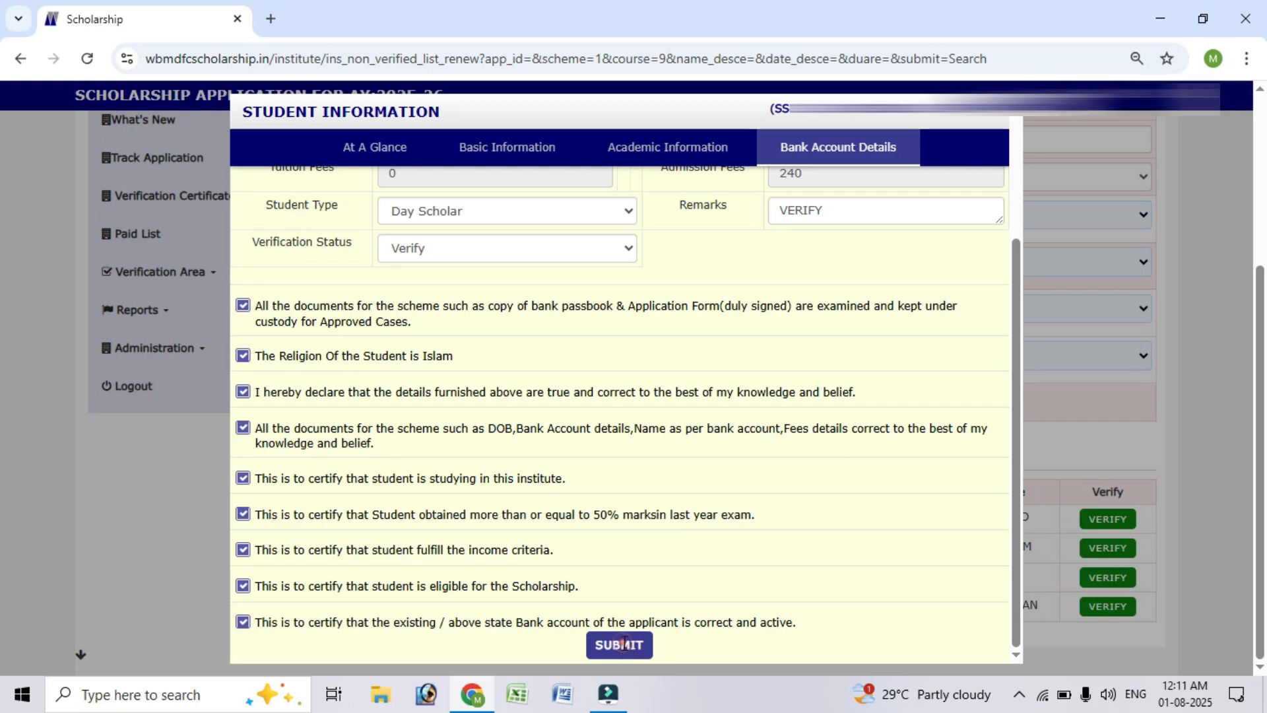
left_click(624, 651)
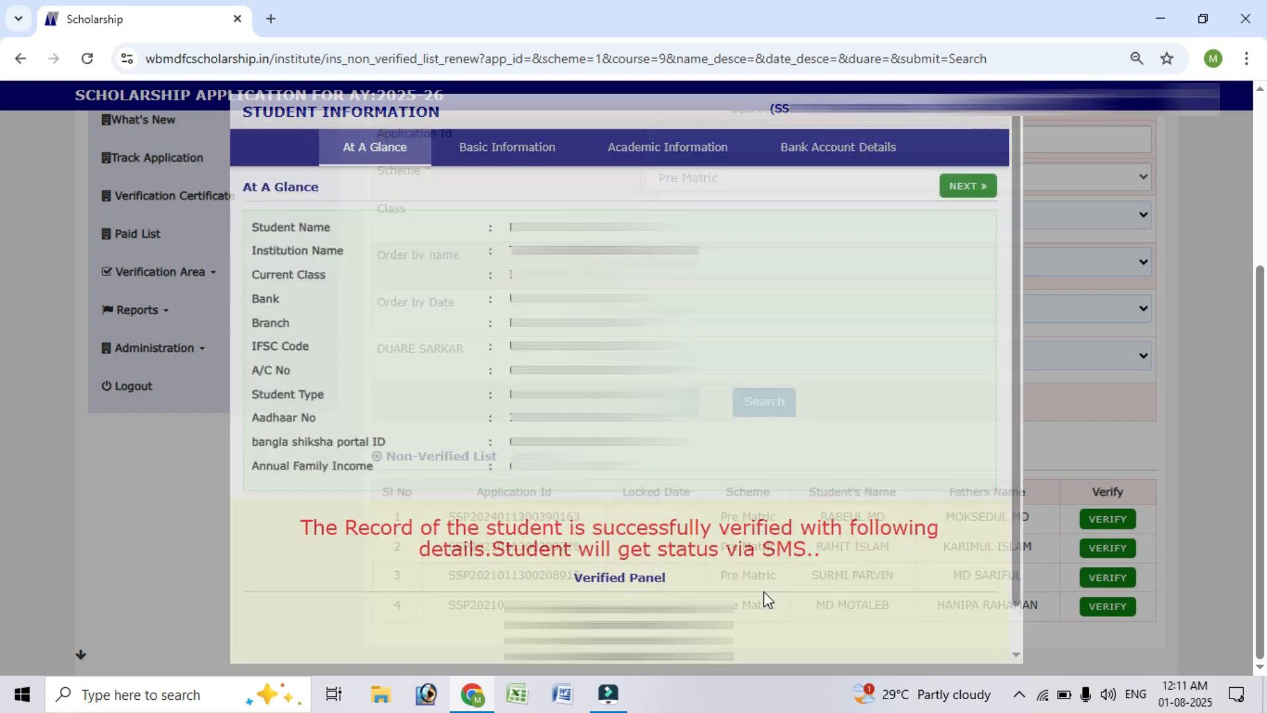